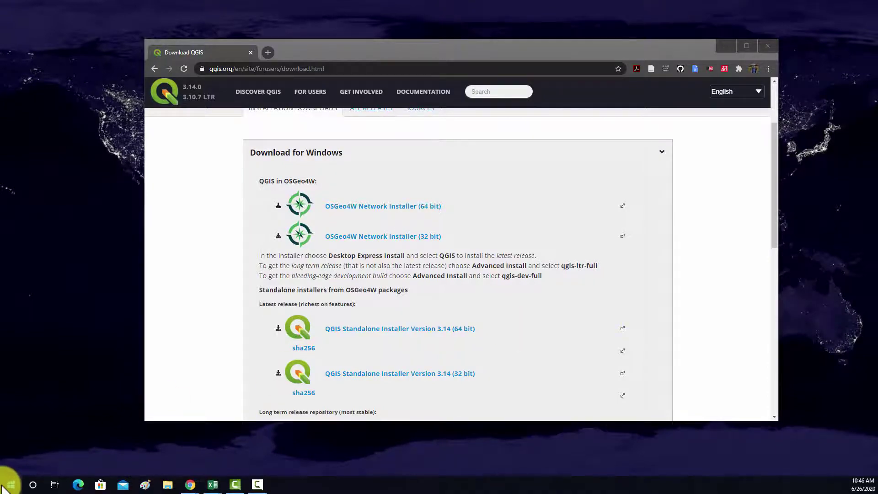
Launch QGIS3 from the Start menu's app list under Q
{"action": "left_click", "coordinate": [23, 485]}
{"action": "scroll", "coordinate": [100, 317], "scroll_direction": "down", "scroll_amount": 10}
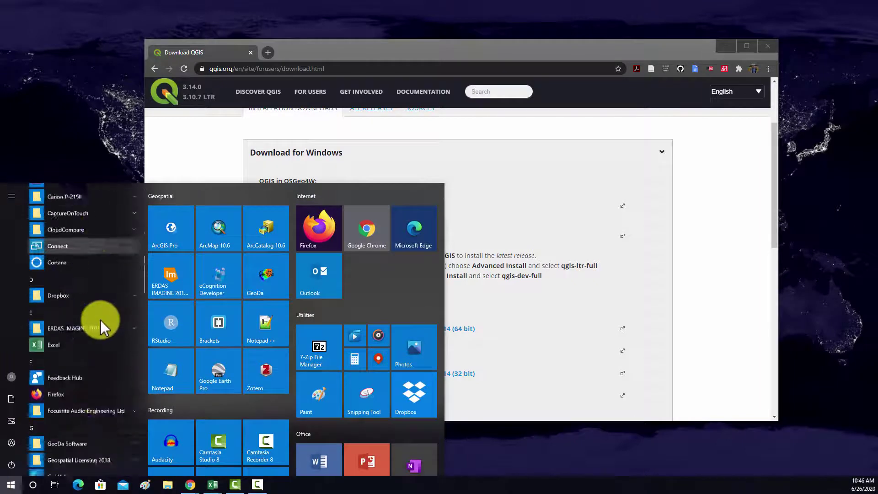
{"action": "scroll", "coordinate": [100, 320], "scroll_direction": "down", "scroll_amount": 10}
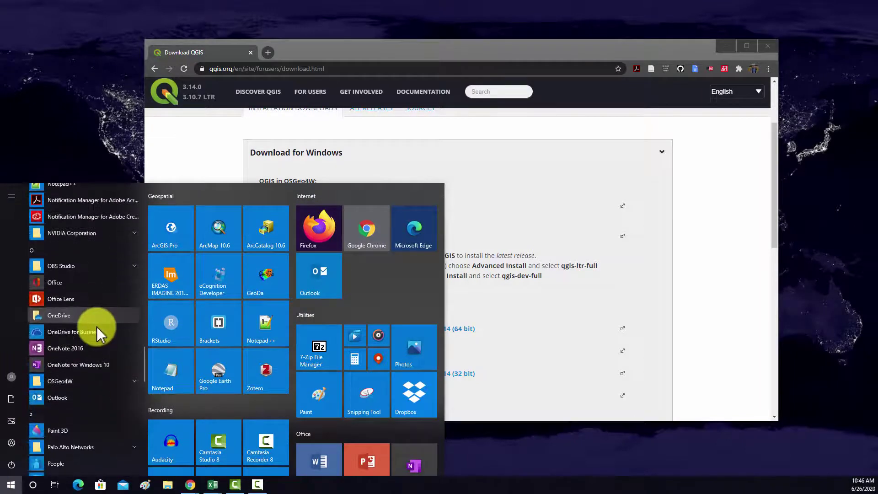
{"action": "scroll", "coordinate": [78, 361], "scroll_direction": "down", "scroll_amount": 3}
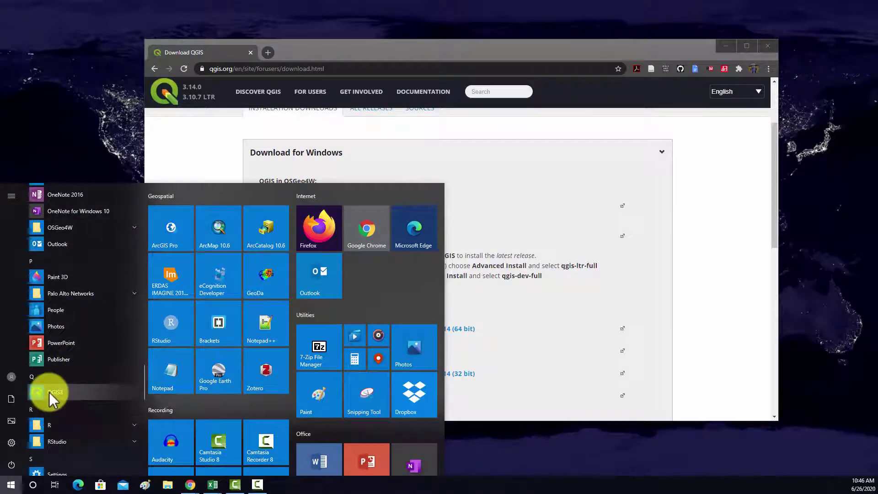
{"action": "left_click", "coordinate": [54, 392]}
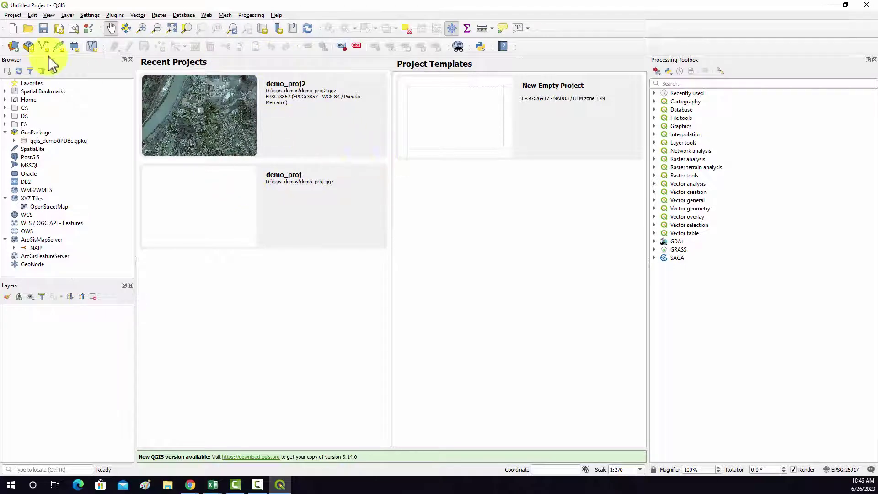
Create a new empty project from the Project menu
{"action": "left_click", "coordinate": [13, 15]}
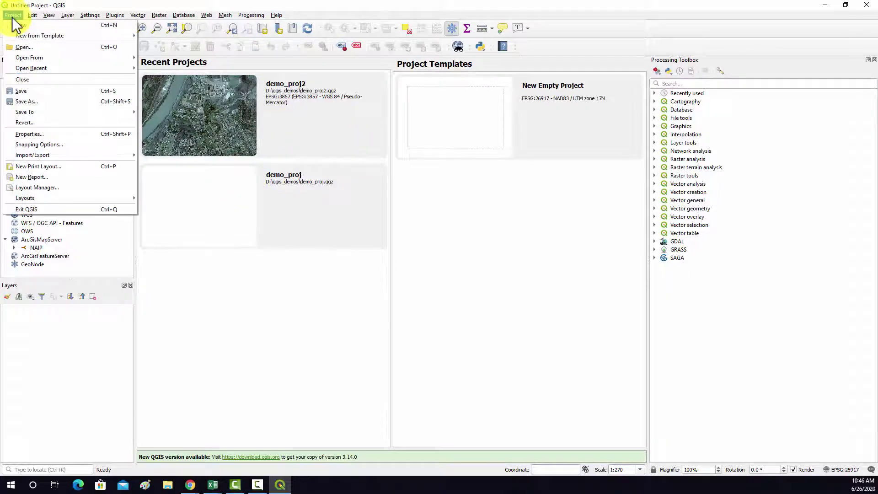
{"action": "left_click", "coordinate": [20, 26]}
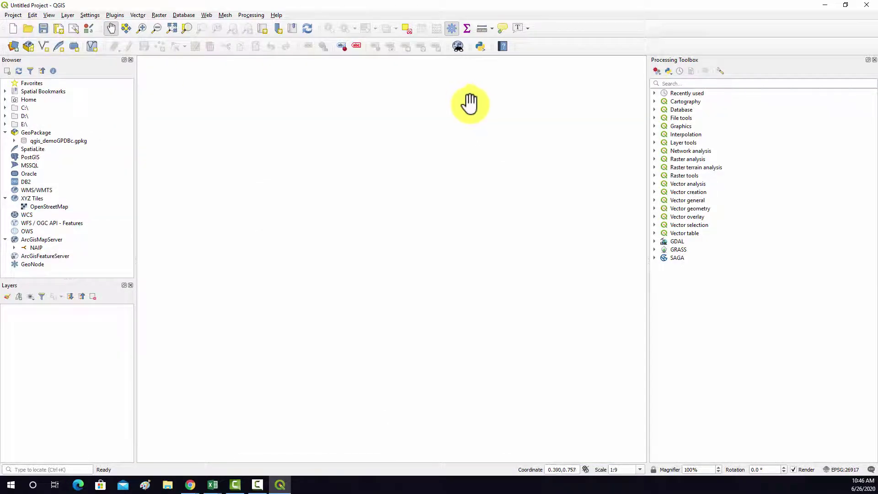
Save the project as demo_proj in C:\Teaching\qgis_demos
{"action": "left_click", "coordinate": [13, 15]}
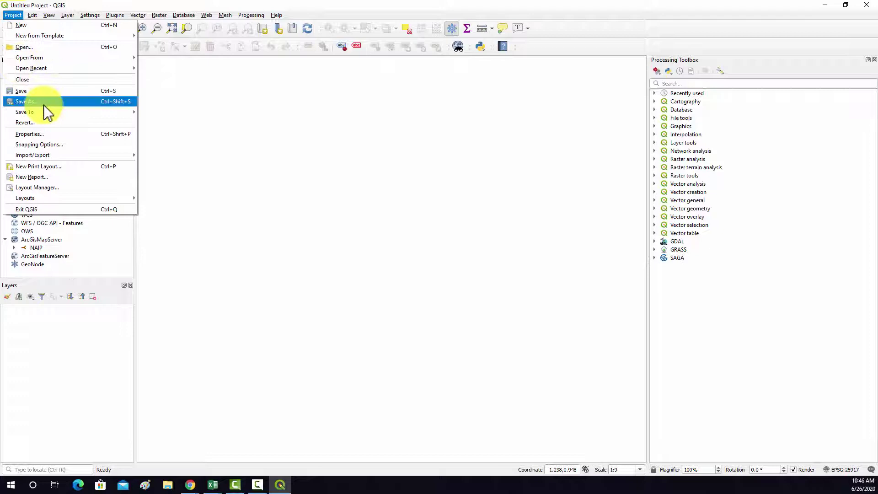
{"action": "left_click", "coordinate": [31, 98]}
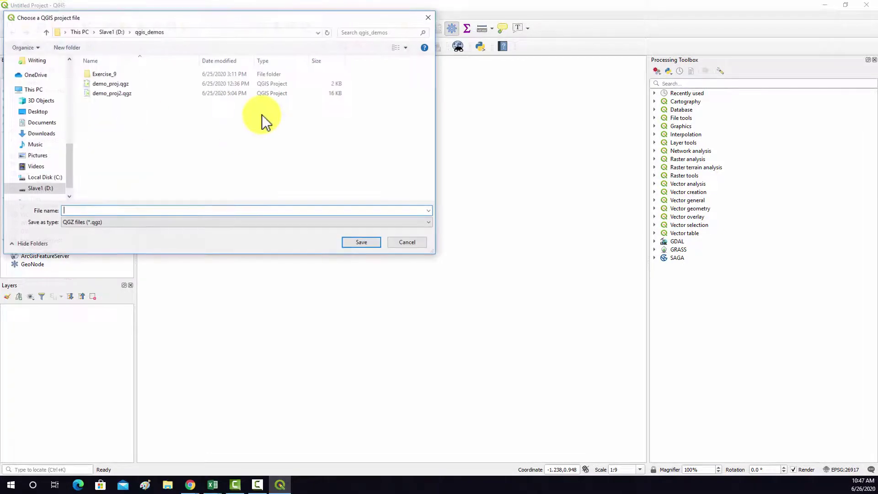
{"action": "left_click", "coordinate": [45, 177]}
{"action": "scroll", "coordinate": [162, 120], "scroll_direction": "down", "scroll_amount": 1}
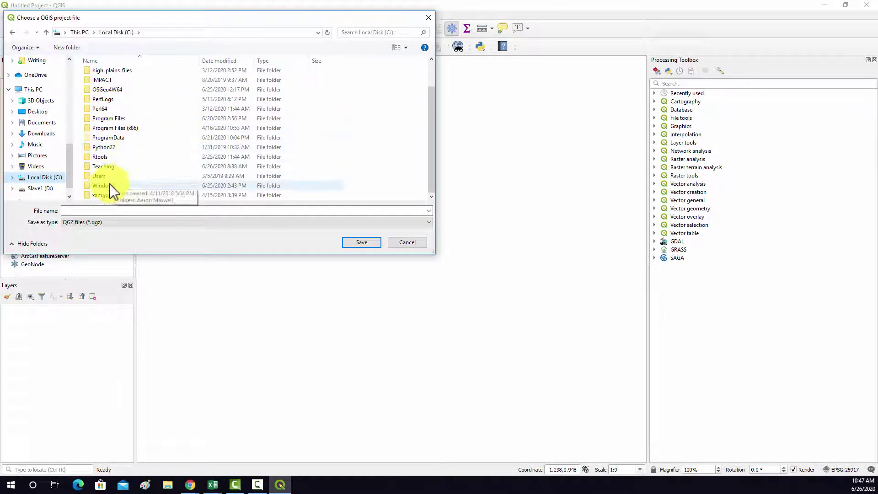
{"action": "double_click", "coordinate": [103, 166]}
{"action": "double_click", "coordinate": [107, 76]}
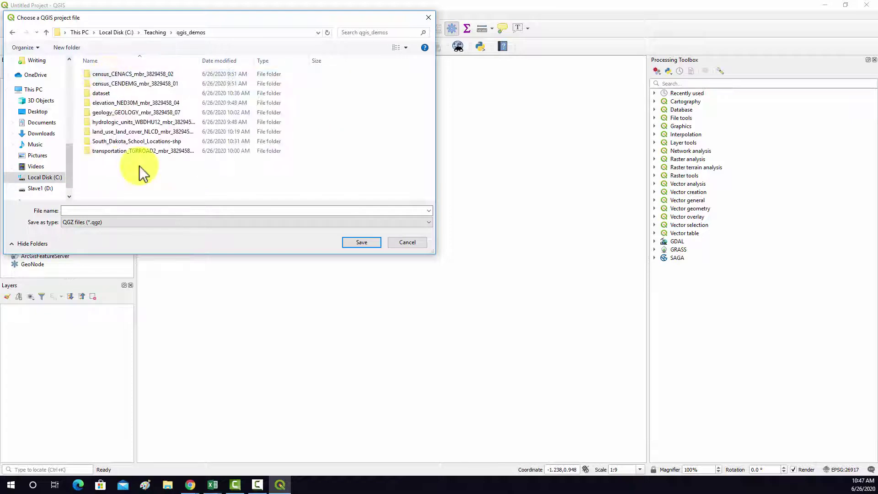
{"action": "left_click", "coordinate": [90, 211]}
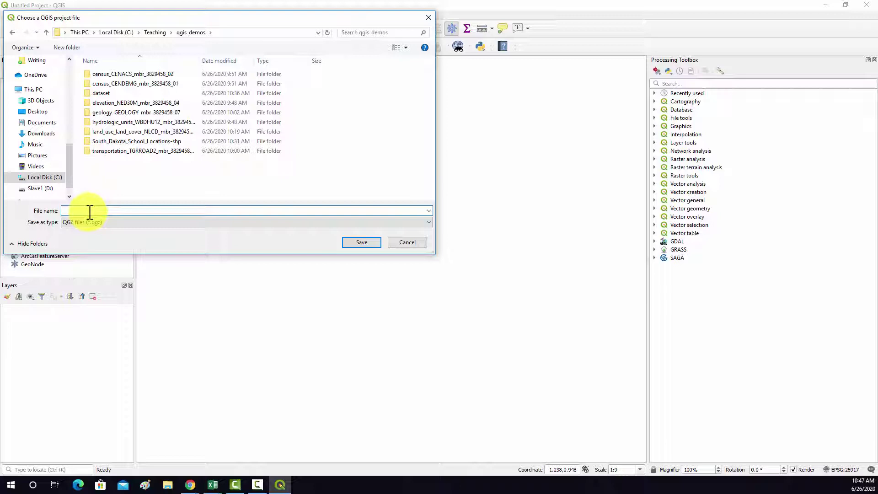
{"action": "type", "text": "demo_proj"}
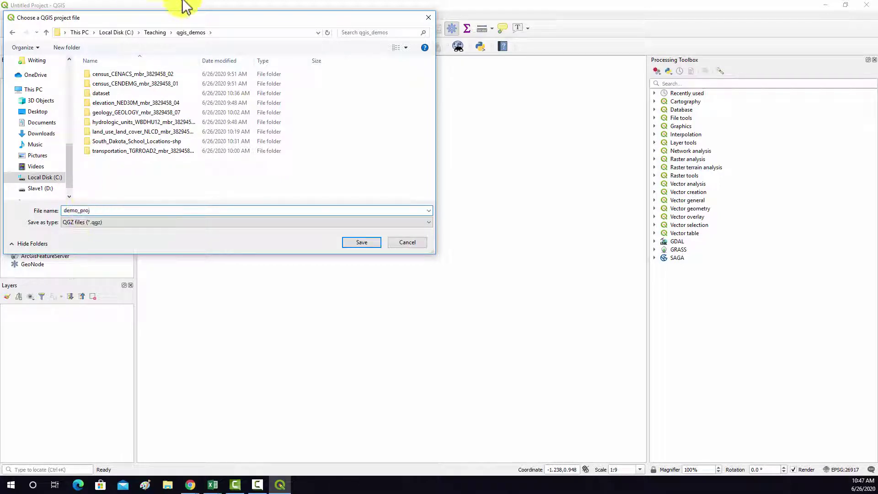
{"action": "left_click", "coordinate": [371, 244]}
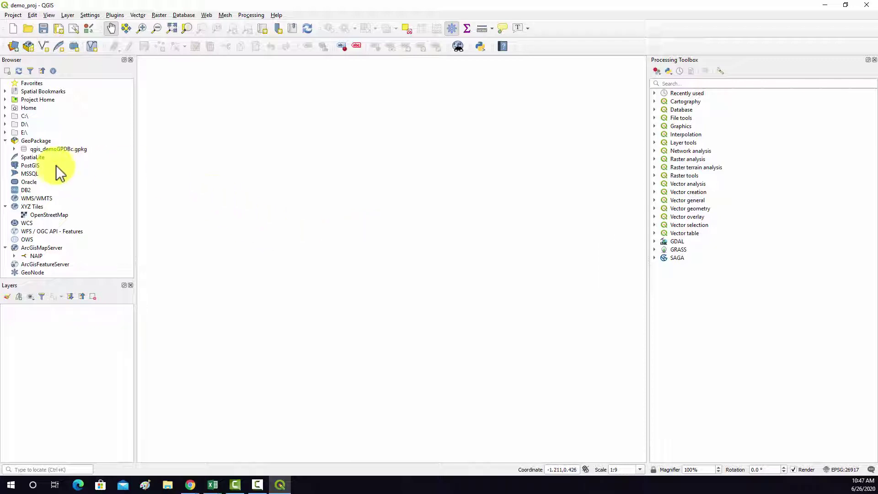
Collapse the GeoPackage, XYZ Tiles and ArcGisMapServer entries in the Browser panel
{"action": "left_click", "coordinate": [5, 141]}
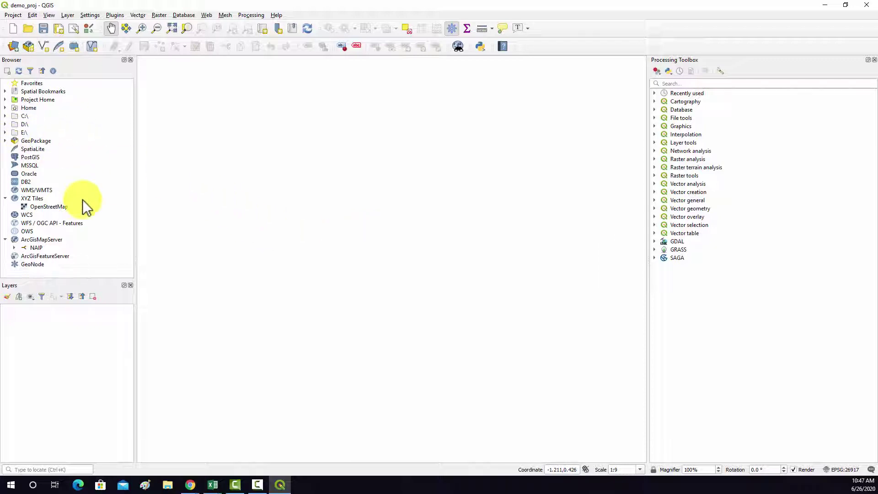
{"action": "left_click", "coordinate": [5, 198]}
{"action": "left_click", "coordinate": [5, 231]}
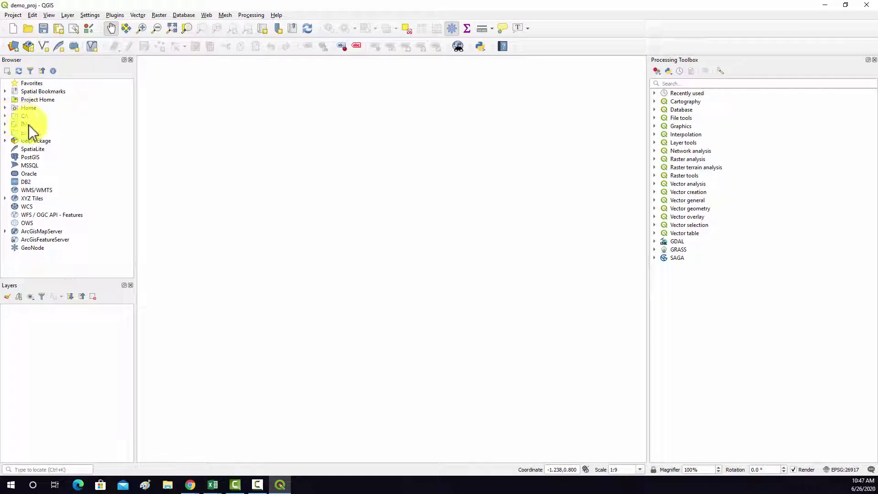
Expand and collapse C:\, then select GeoPackage, SpatiaLite, GeoPackage again and PostGIS
{"action": "left_click", "coordinate": [6, 116]}
{"action": "left_click", "coordinate": [5, 116]}
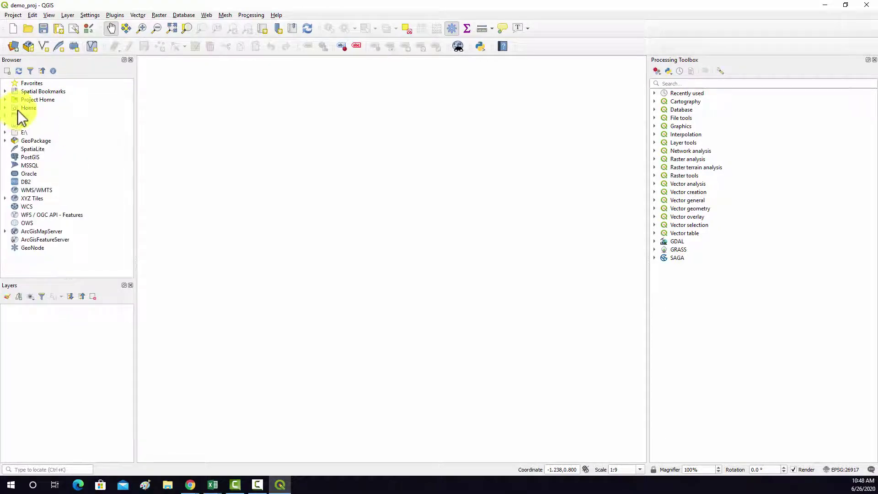
{"action": "left_click", "coordinate": [31, 141]}
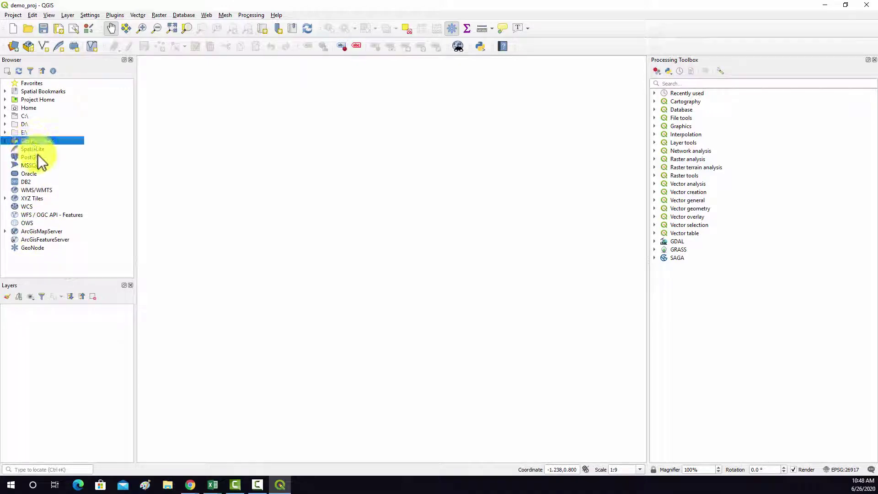
{"action": "left_click", "coordinate": [33, 149]}
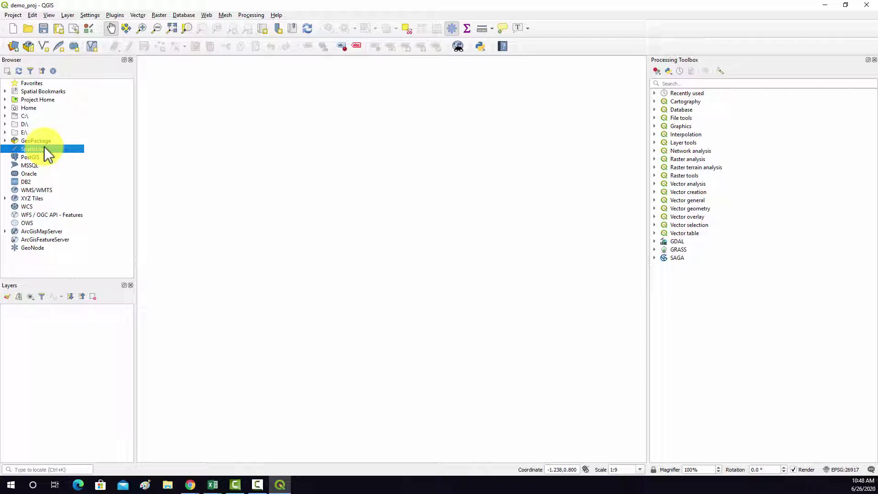
{"action": "left_click", "coordinate": [38, 139]}
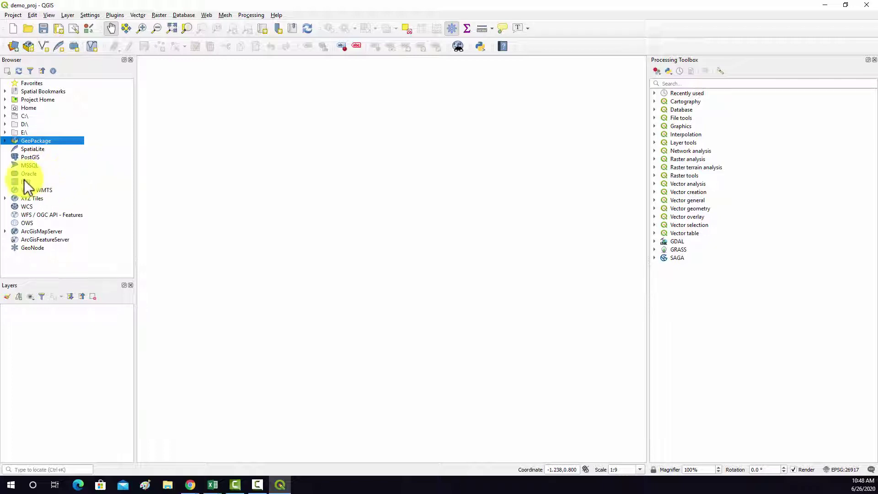
{"action": "left_click", "coordinate": [31, 157]}
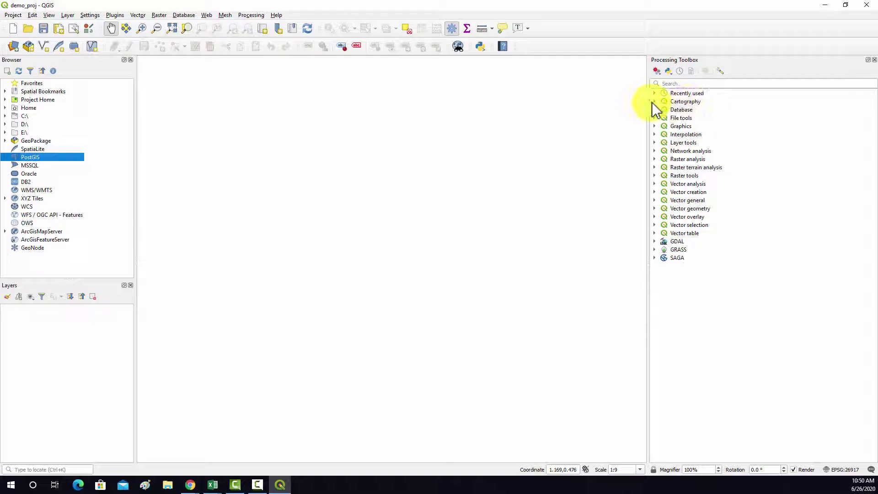
Expand and collapse the Cartography, Raster analysis and Vector analysis algorithm groups
{"action": "left_click", "coordinate": [654, 101]}
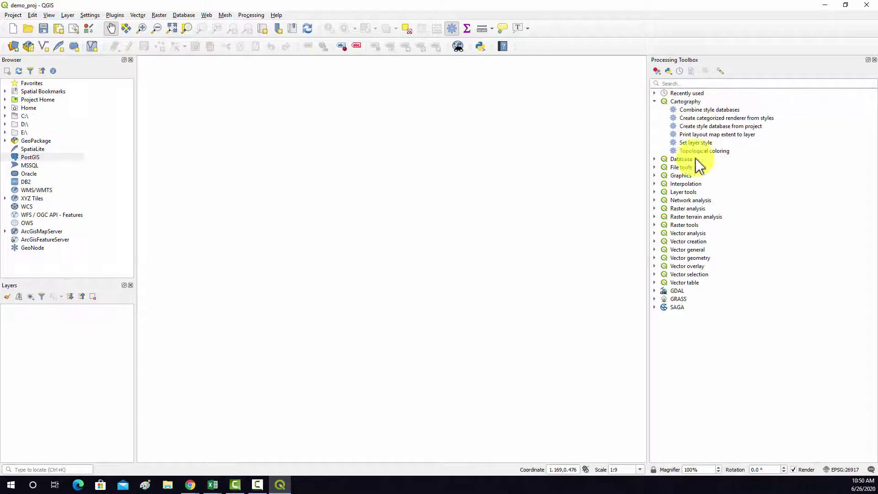
{"action": "left_click", "coordinate": [654, 102]}
{"action": "left_click", "coordinate": [654, 159]}
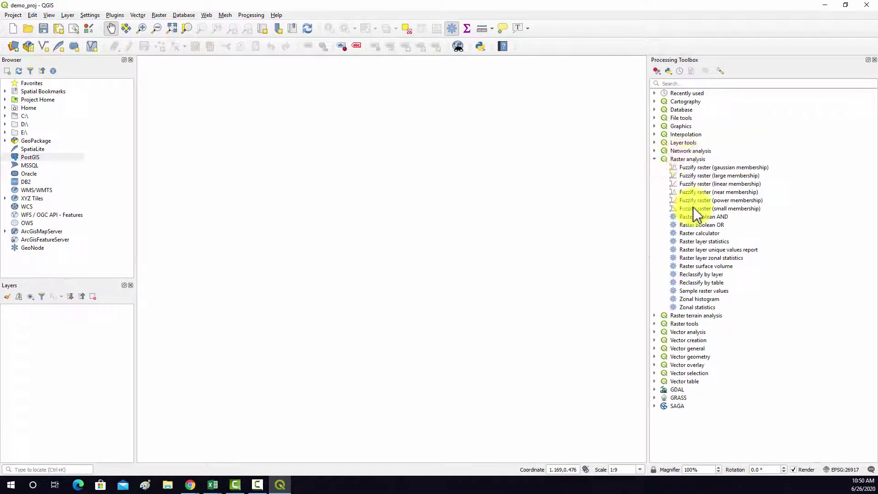
{"action": "left_click", "coordinate": [655, 159]}
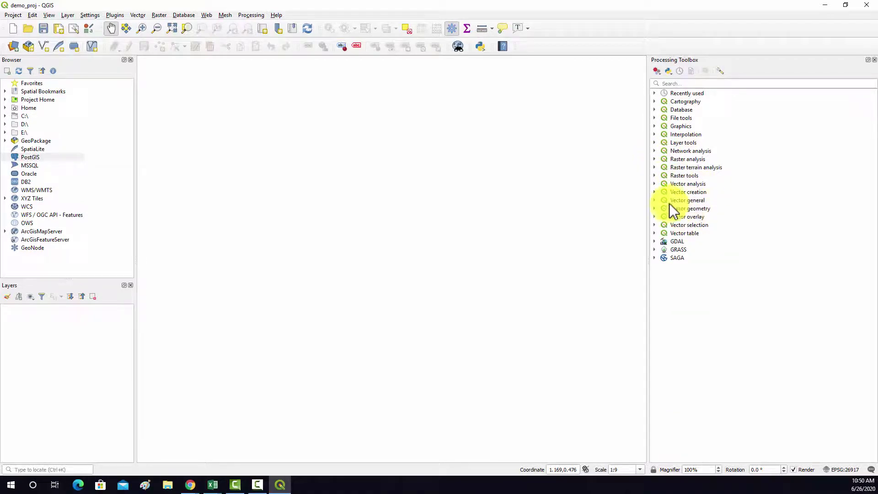
{"action": "left_click", "coordinate": [655, 184]}
{"action": "left_click", "coordinate": [655, 184]}
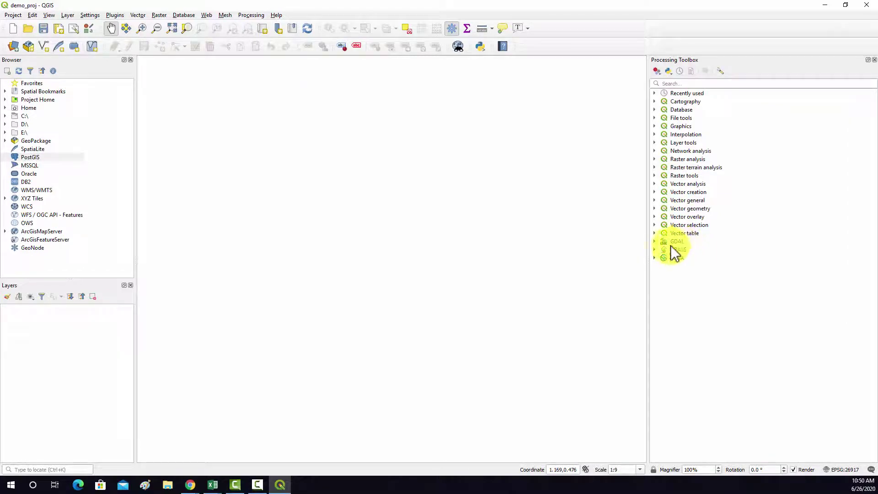
Expand and collapse the GDAL, GRASS and SAGA provider groups in turn
{"action": "left_click", "coordinate": [656, 241]}
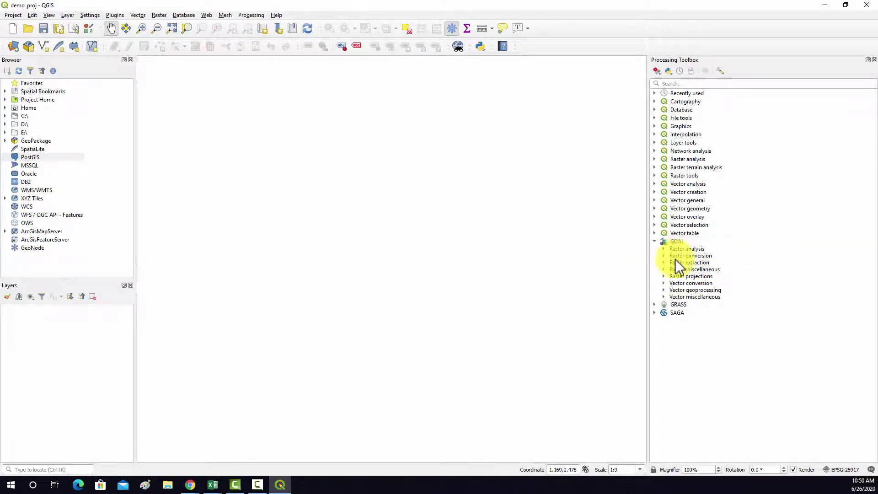
{"action": "left_click", "coordinate": [656, 242]}
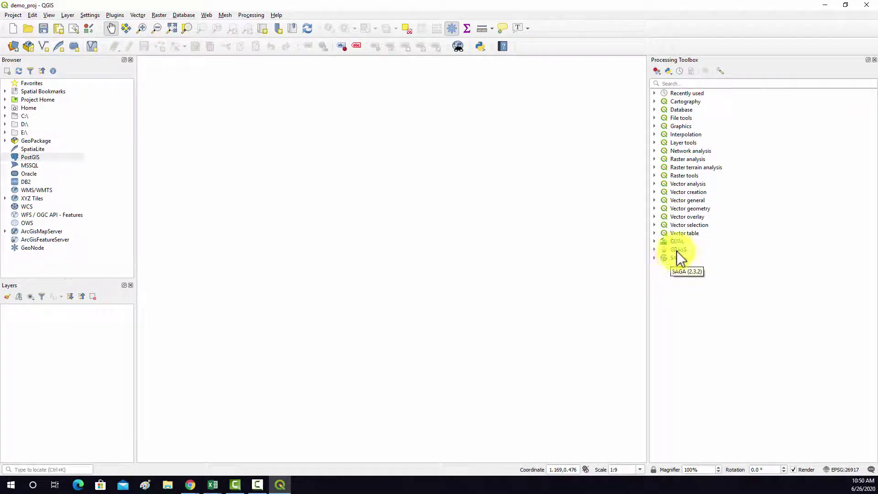
{"action": "left_click", "coordinate": [664, 251]}
{"action": "left_click", "coordinate": [656, 249]}
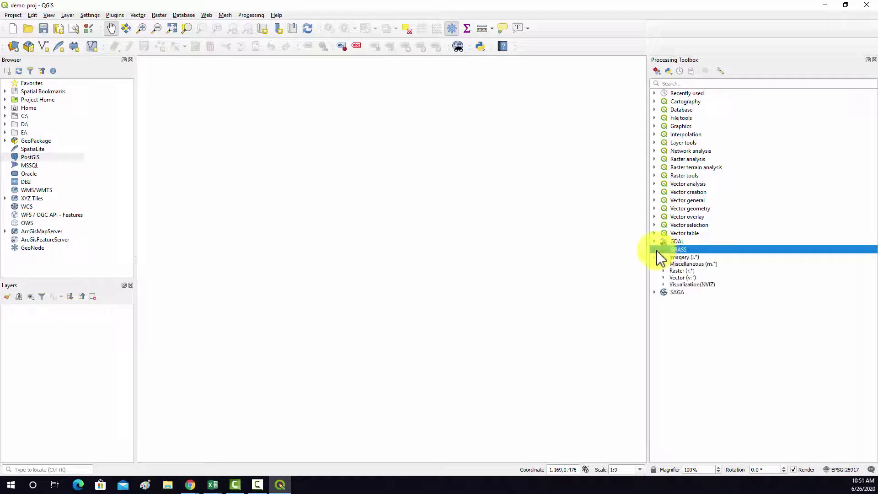
{"action": "left_click", "coordinate": [656, 251]}
{"action": "left_click", "coordinate": [668, 258]}
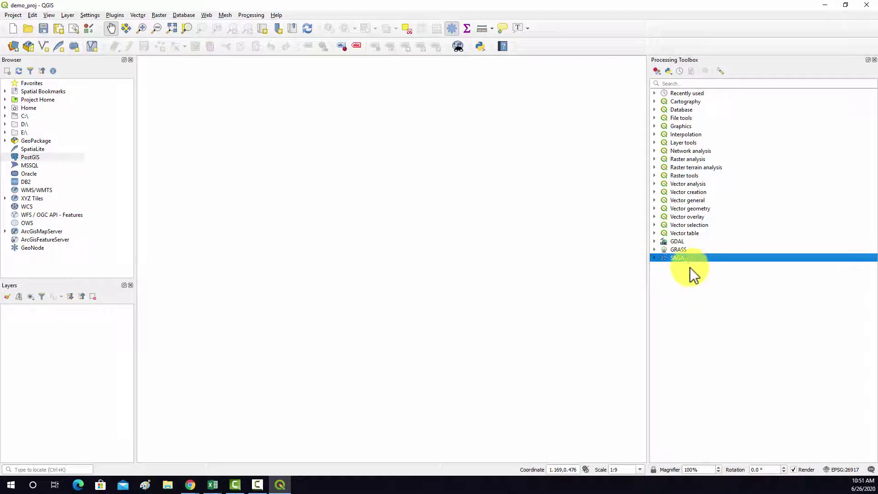
{"action": "left_click", "coordinate": [656, 258]}
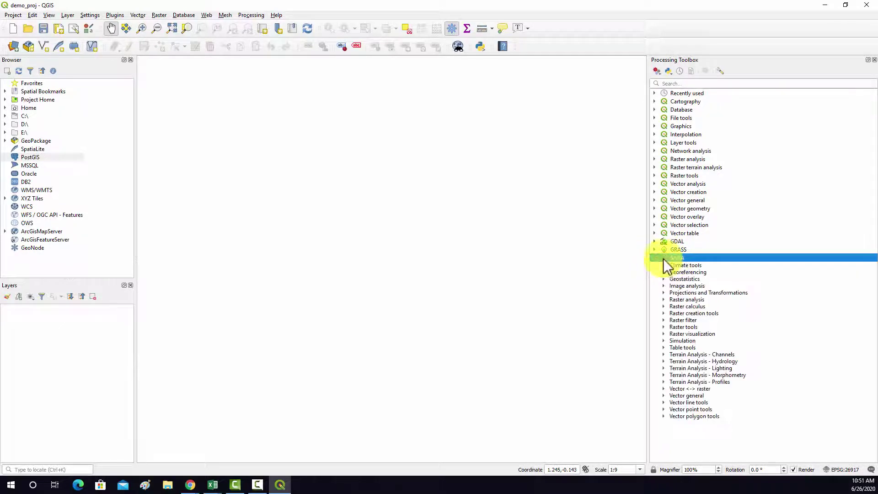
{"action": "left_click", "coordinate": [656, 258]}
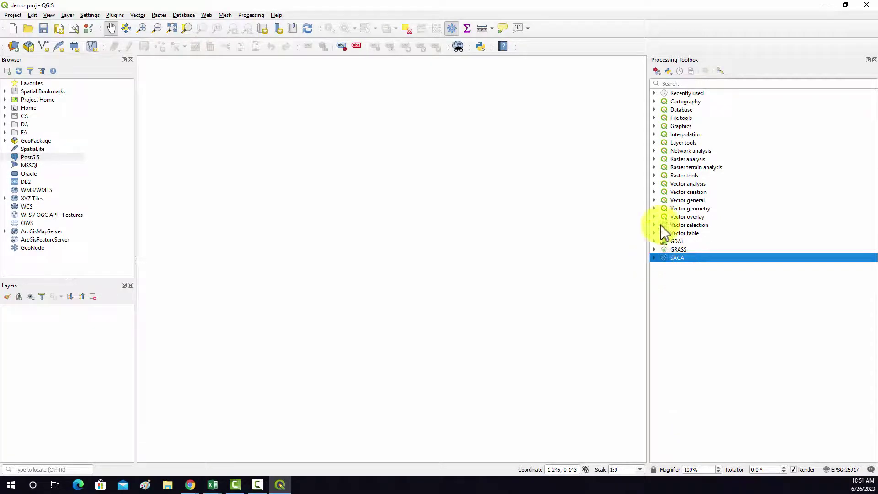
{"action": "left_click", "coordinate": [666, 84]}
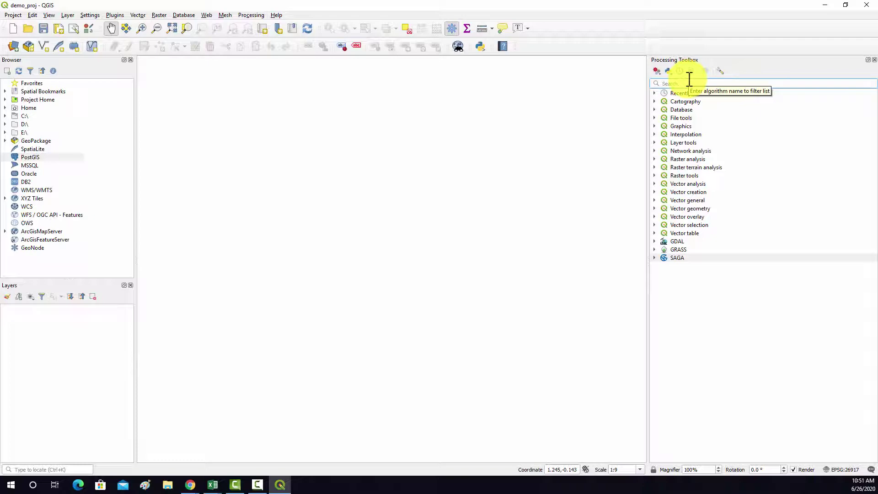
{"action": "type", "text": "clip"}
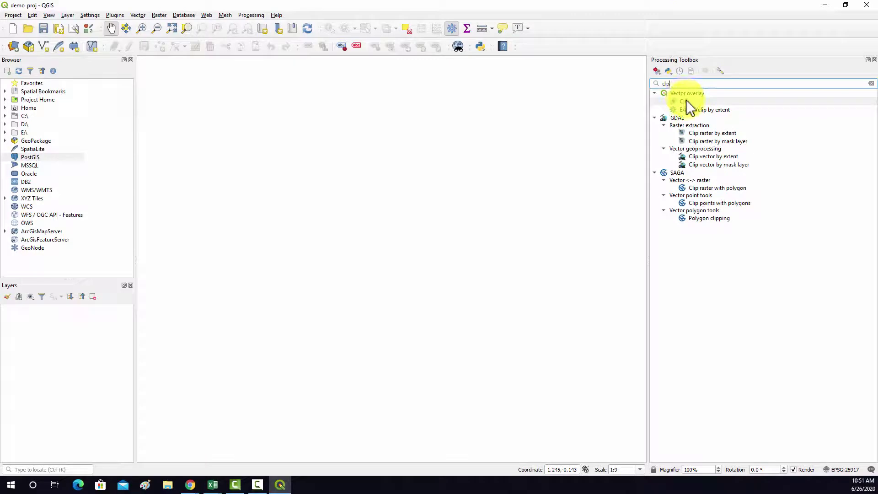
{"action": "left_click", "coordinate": [677, 84]}
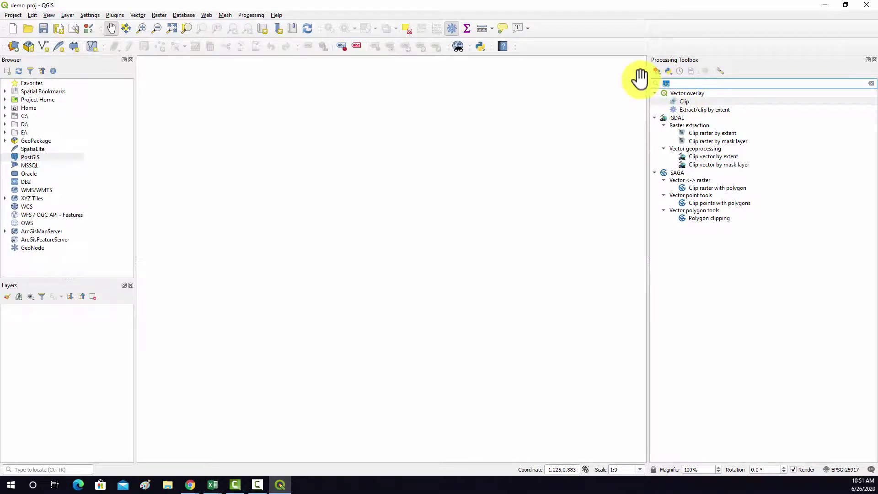
{"action": "key", "text": "BackSpace"}
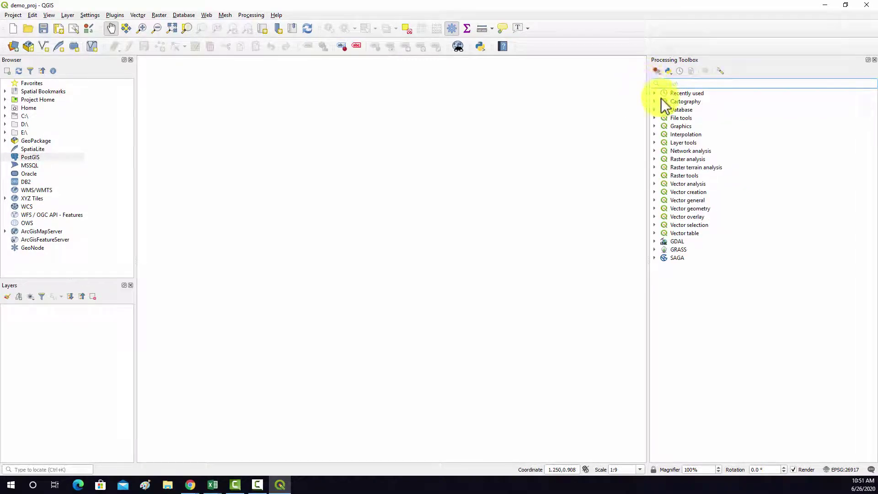
{"action": "left_click", "coordinate": [655, 93]}
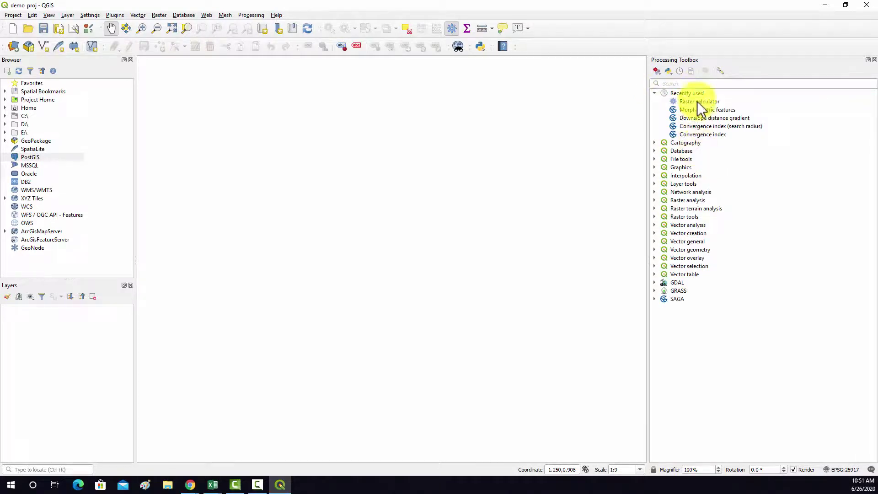
{"action": "left_click", "coordinate": [656, 93]}
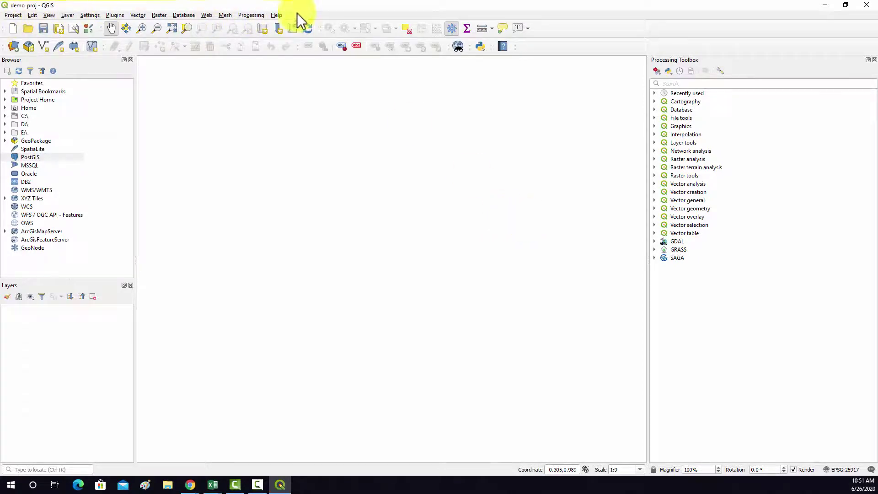
{"action": "left_click", "coordinate": [14, 16]}
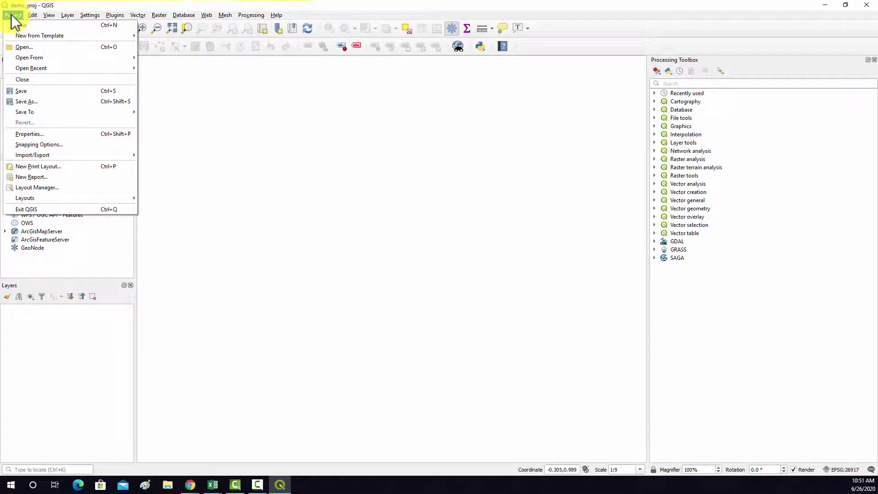
{"action": "mouse_move", "coordinate": [35, 17]}
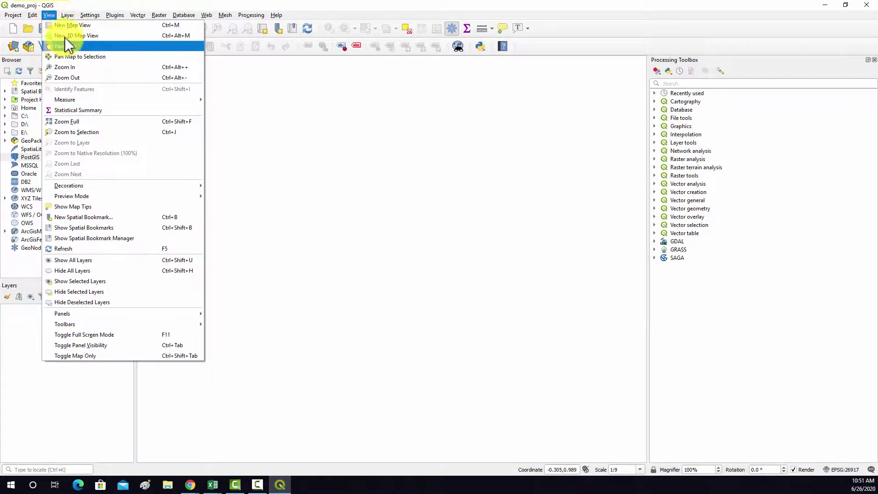
{"action": "mouse_move", "coordinate": [86, 19]}
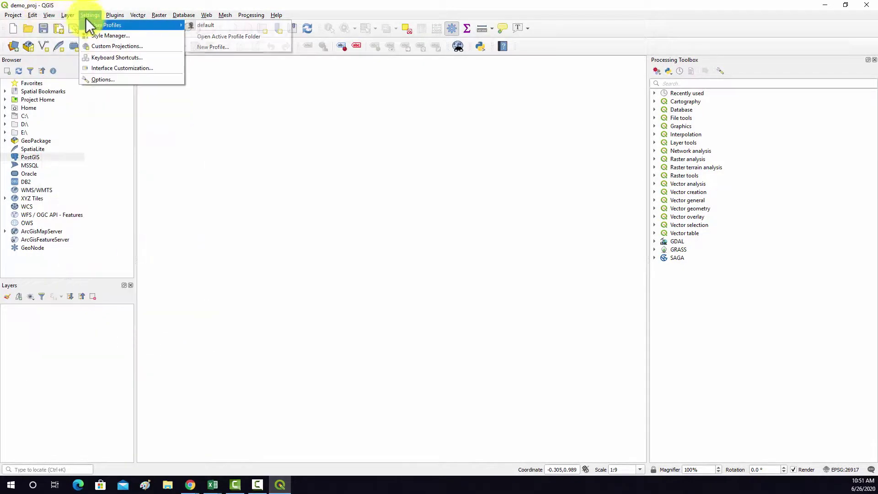
{"action": "mouse_move", "coordinate": [117, 18]}
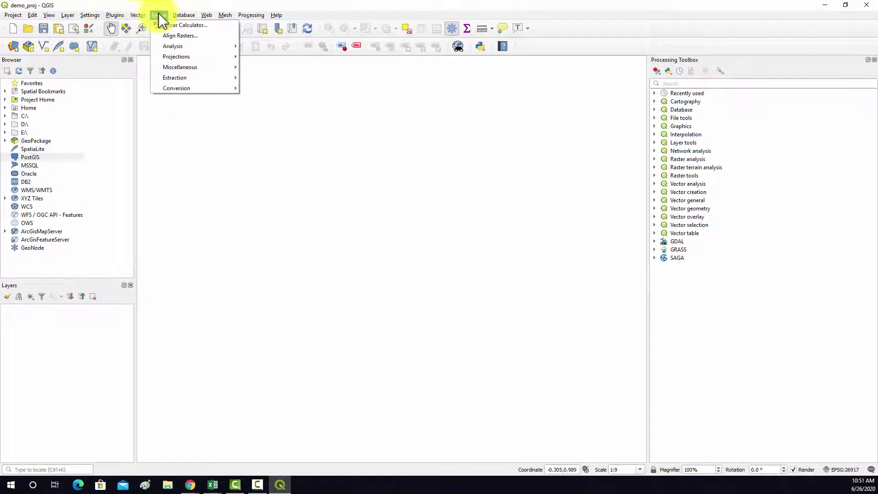
{"action": "mouse_move", "coordinate": [185, 20]}
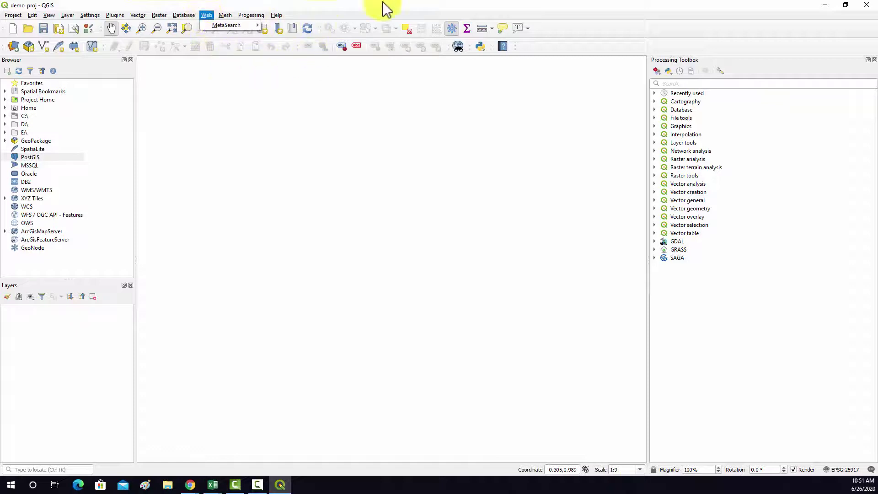
{"action": "key", "text": "Escape"}
{"action": "left_click_drag", "start_coordinate": [176, 94], "coordinate": [93, 77]}
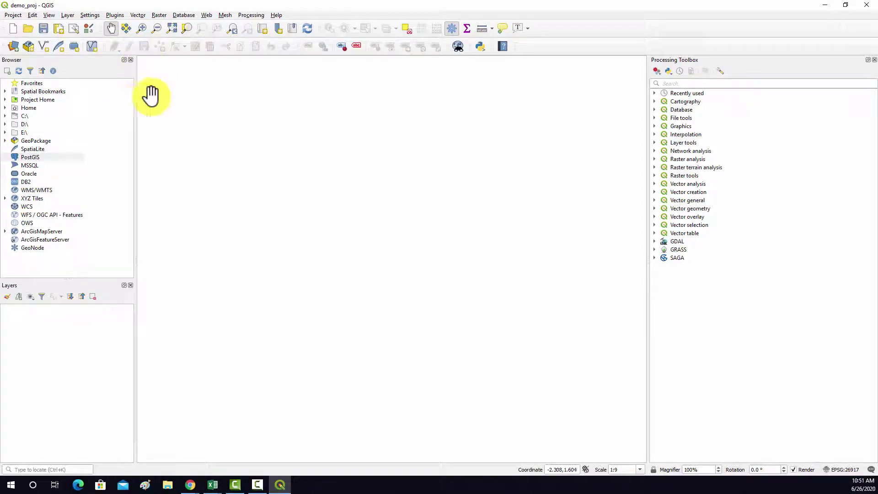
Browse C:\Teaching\qgis_demos\dataset in the Browser and open sd_vectors.gdb
{"action": "left_click", "coordinate": [6, 116]}
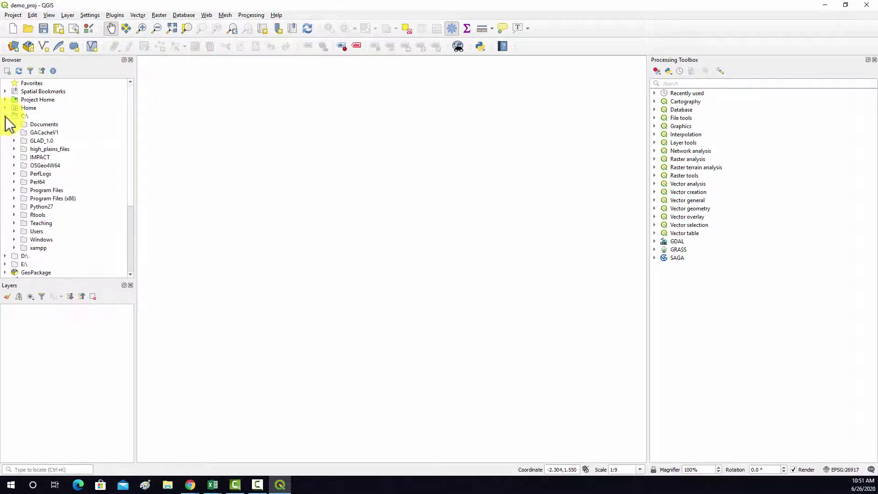
{"action": "scroll", "coordinate": [55, 153], "scroll_direction": "down", "scroll_amount": 1}
{"action": "left_click", "coordinate": [15, 214]}
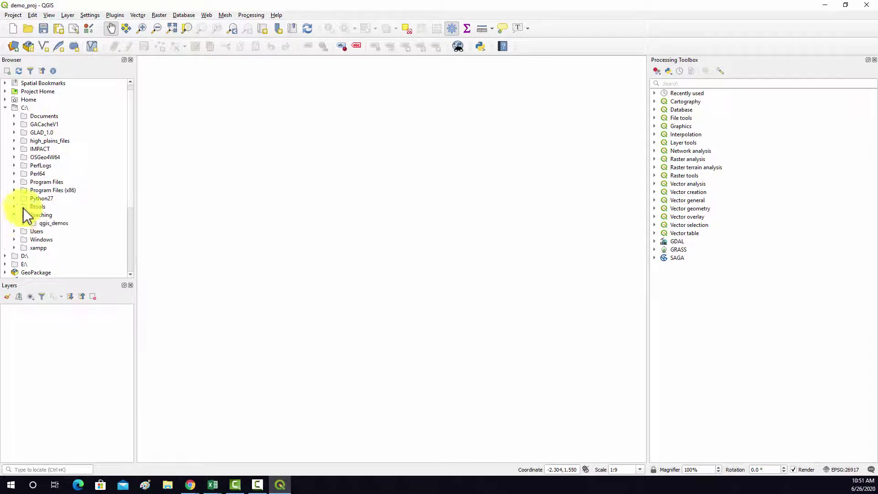
{"action": "scroll", "coordinate": [24, 209], "scroll_direction": "down", "scroll_amount": 2}
{"action": "left_click", "coordinate": [27, 190]}
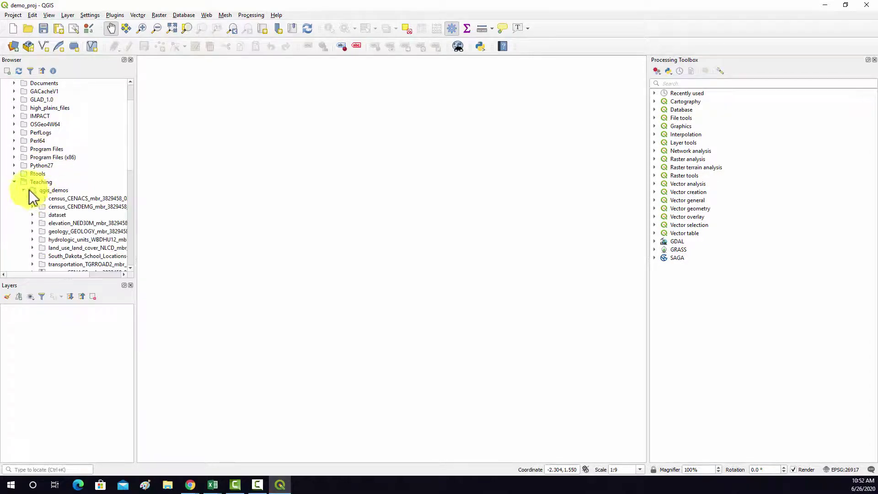
{"action": "left_click", "coordinate": [57, 191]}
{"action": "left_click", "coordinate": [51, 215]}
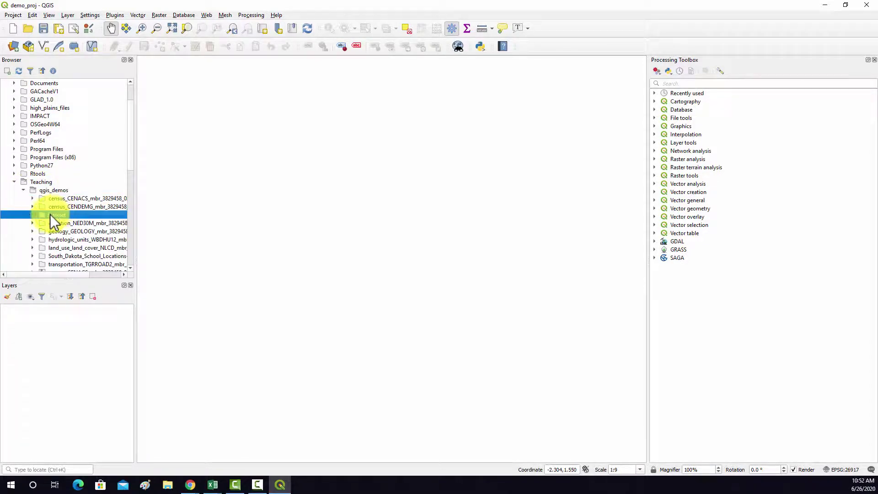
{"action": "left_click", "coordinate": [32, 214]}
{"action": "scroll", "coordinate": [74, 203], "scroll_direction": "down", "scroll_amount": 4}
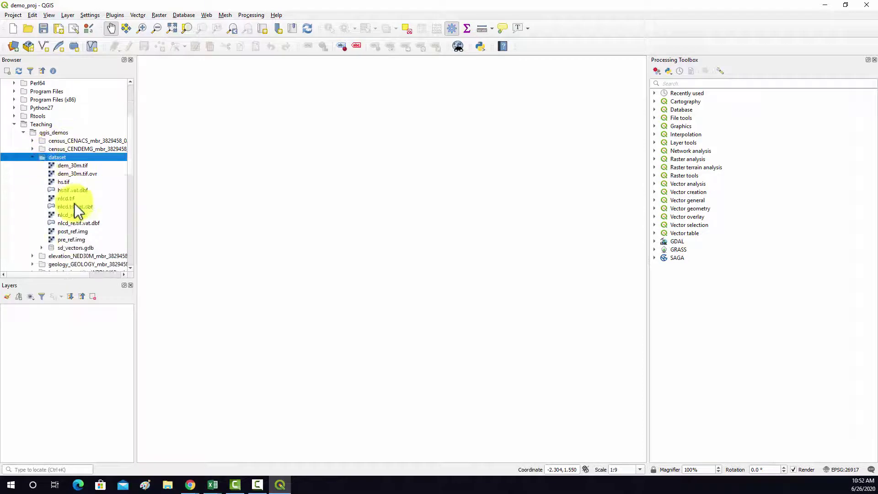
{"action": "double_click", "coordinate": [72, 214]}
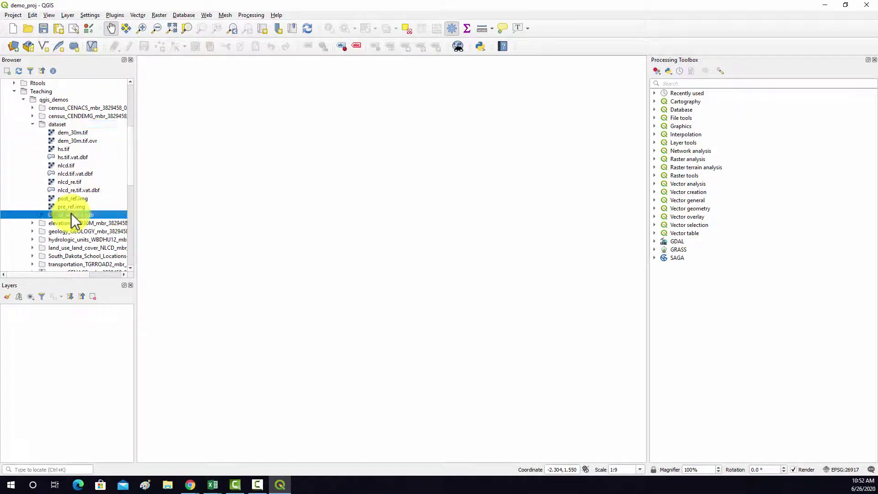
Add the per_for layer, keeping the Pseudo-Mercator to UTM zone 17N transformation
{"action": "scroll", "coordinate": [89, 213], "scroll_direction": "down", "scroll_amount": 1}
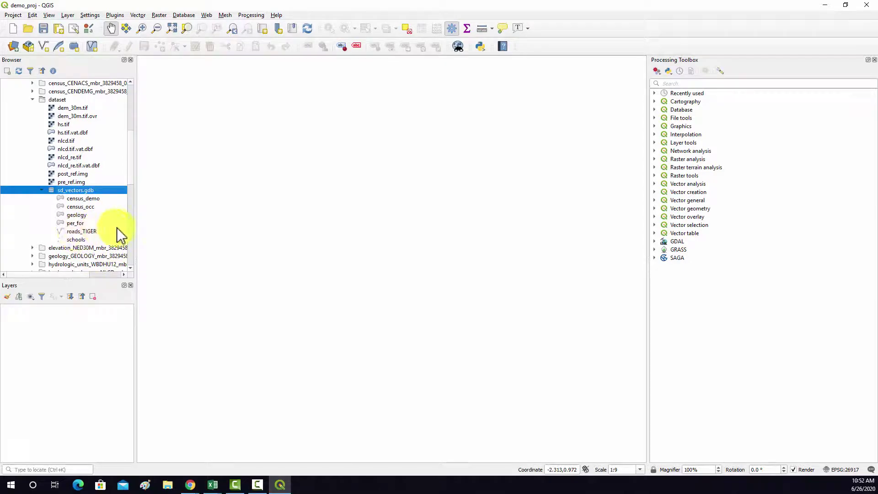
{"action": "left_click", "coordinate": [75, 223]}
{"action": "double_click", "coordinate": [74, 224]}
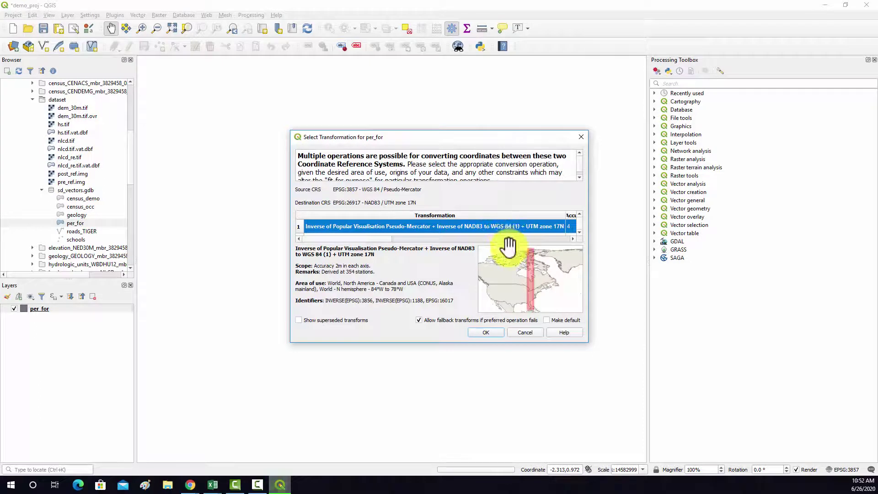
{"action": "left_click", "coordinate": [487, 332]}
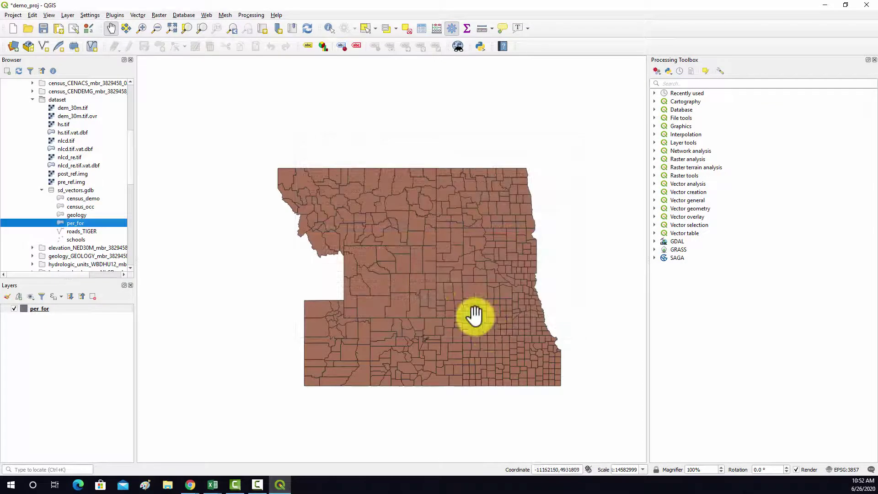
{"action": "scroll", "coordinate": [412, 295], "scroll_direction": "up", "scroll_amount": 1}
Zoom in on the county map and pan it so it fills the view
{"action": "scroll", "coordinate": [419, 298], "scroll_direction": "up", "scroll_amount": 1}
{"action": "left_click_drag", "start_coordinate": [421, 298], "coordinate": [392, 303]}
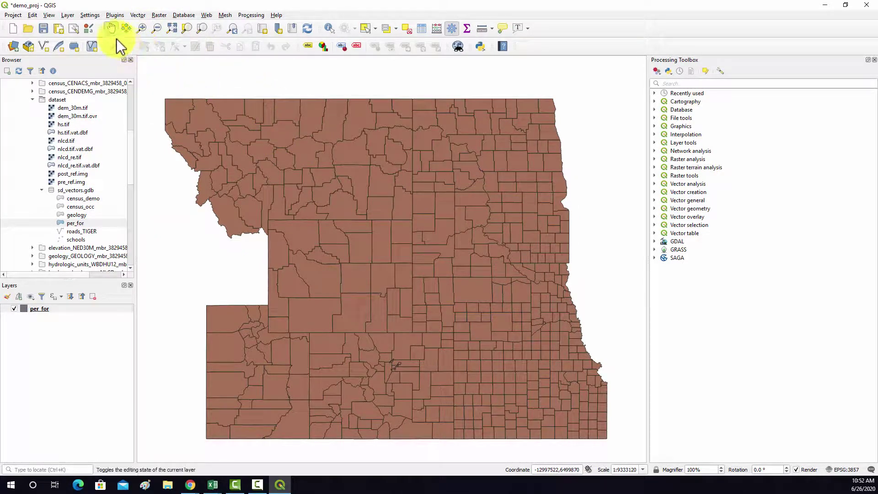
{"action": "left_click_drag", "start_coordinate": [239, 182], "coordinate": [235, 151]}
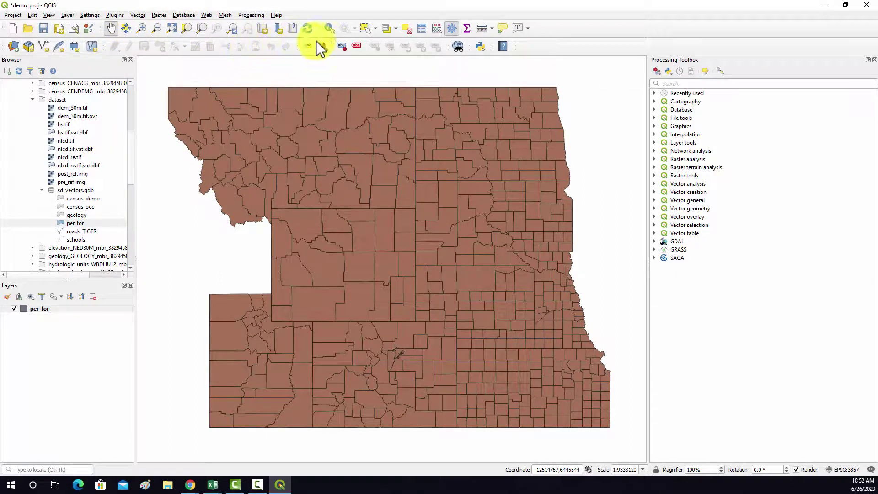
Select four northern counties, pan to the selection, then deselect them
{"action": "left_click", "coordinate": [368, 29]}
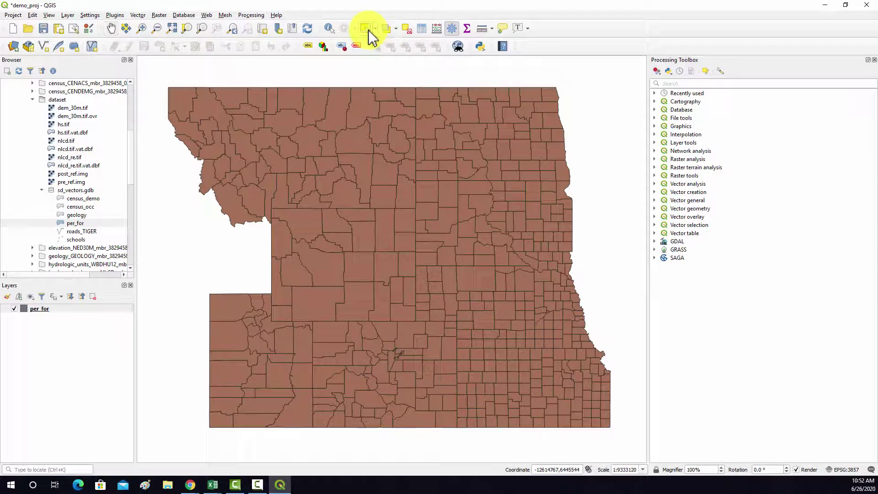
{"action": "left_click_drag", "start_coordinate": [343, 112], "coordinate": [380, 156]}
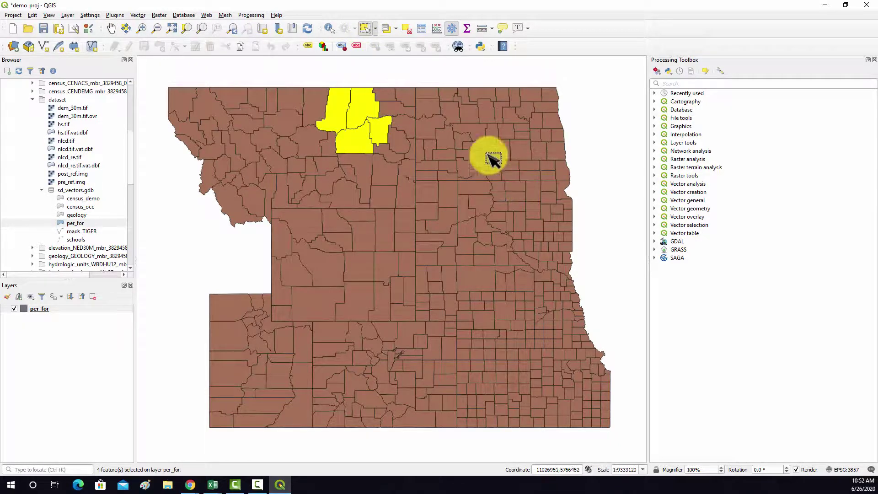
{"action": "left_click", "coordinate": [125, 28]}
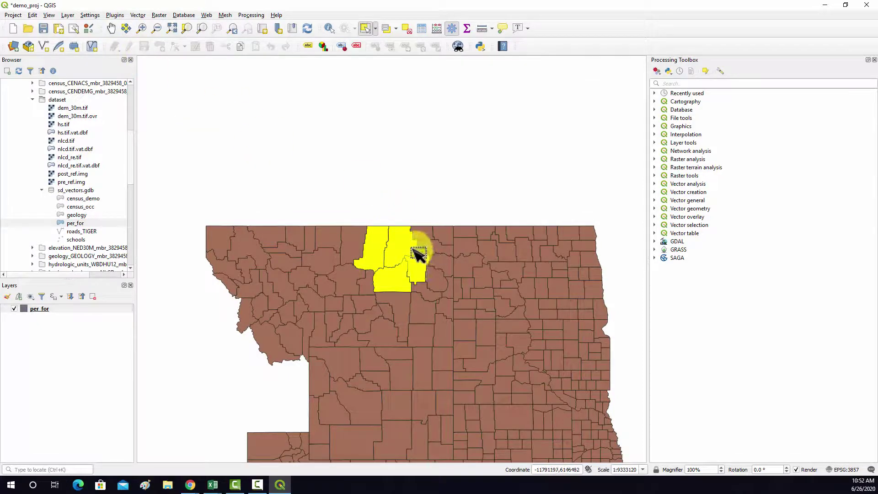
{"action": "scroll", "coordinate": [398, 273], "scroll_direction": "up", "scroll_amount": 2}
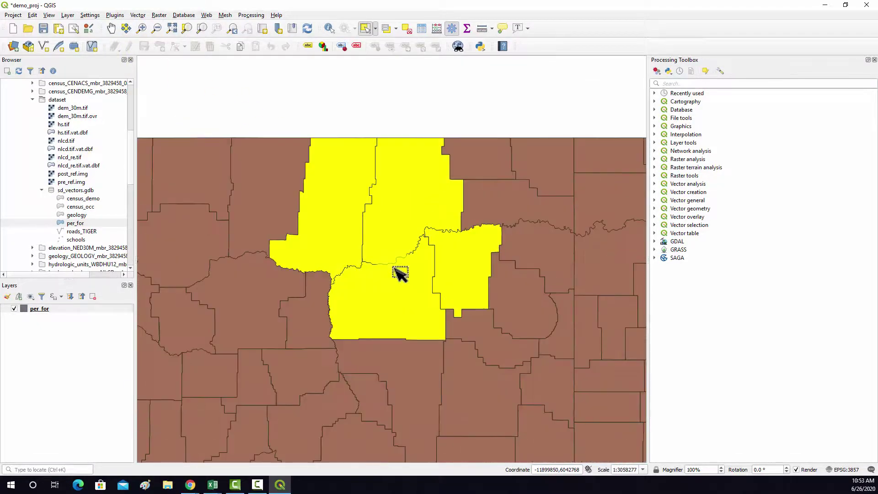
{"action": "left_click", "coordinate": [313, 23]}
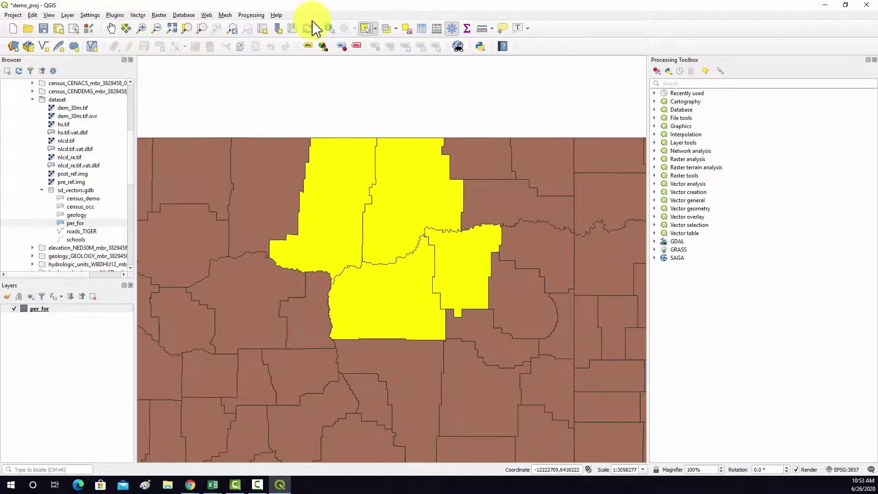
{"action": "left_click", "coordinate": [375, 28]}
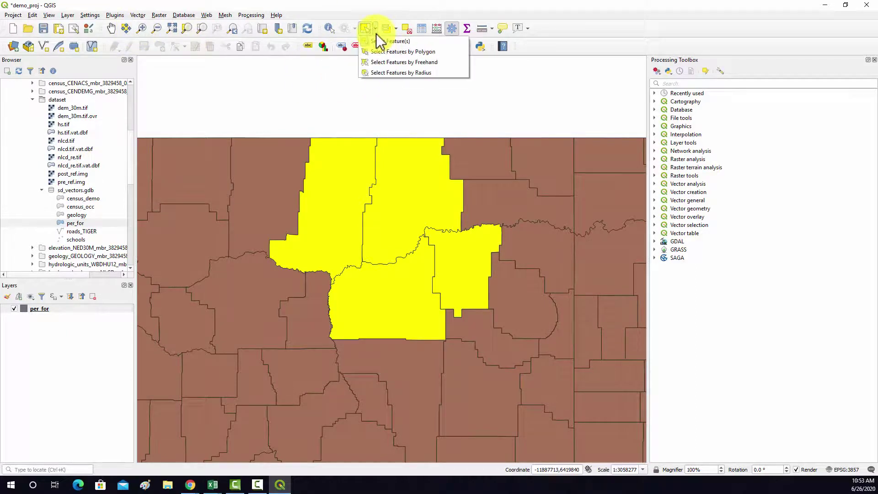
{"action": "left_click", "coordinate": [314, 85]}
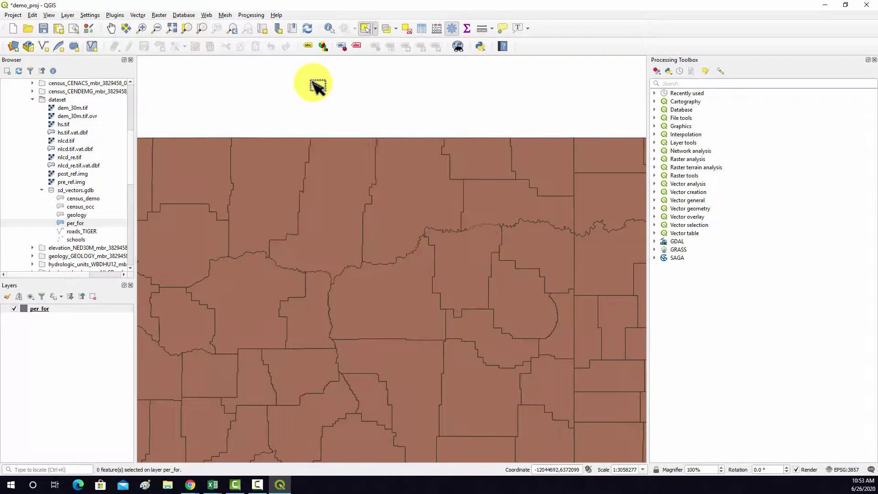
Zoom in and out with drawn boxes, then step through Zoom Last and Zoom Next
{"action": "left_click", "coordinate": [141, 28]}
{"action": "left_click_drag", "start_coordinate": [290, 200], "coordinate": [435, 281]}
{"action": "left_click", "coordinate": [156, 28]}
{"action": "left_click_drag", "start_coordinate": [251, 133], "coordinate": [339, 209]}
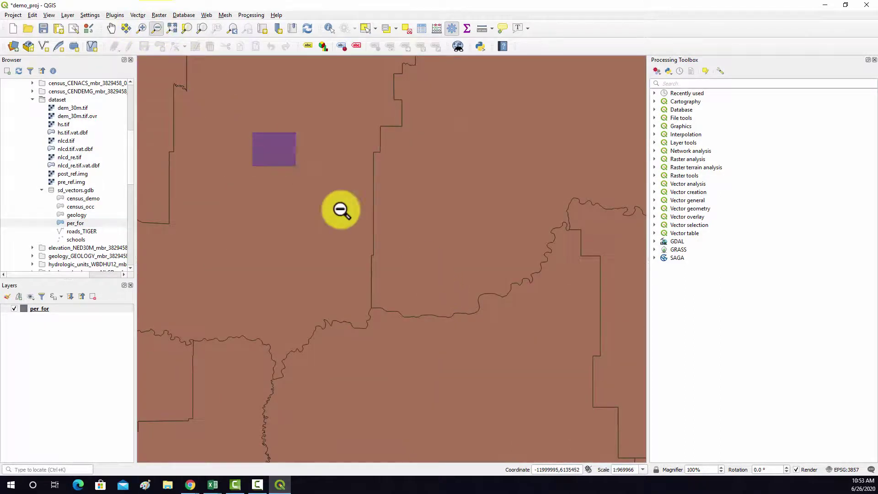
{"action": "left_click_drag", "start_coordinate": [299, 231], "coordinate": [361, 286]}
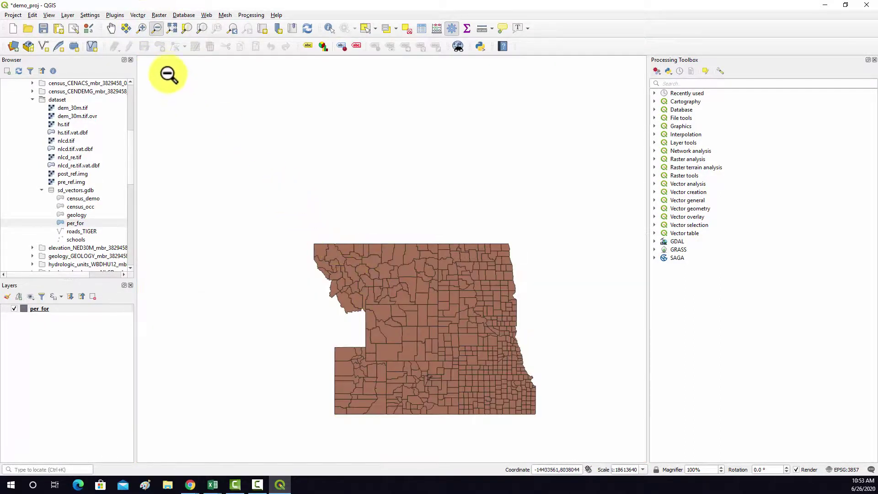
{"action": "left_click", "coordinate": [234, 29]}
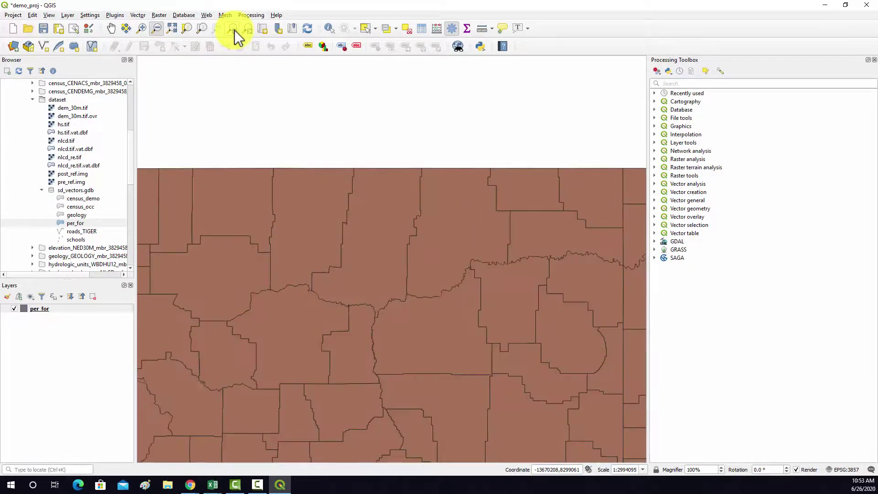
{"action": "left_click", "coordinate": [248, 32]}
{"action": "left_click", "coordinate": [233, 30]}
{"action": "left_click", "coordinate": [251, 32]}
{"action": "left_click", "coordinate": [235, 30]}
Select about ten central counties, zoom to the selection, then zoom to the full per_for layer
{"action": "left_click", "coordinate": [319, 231]}
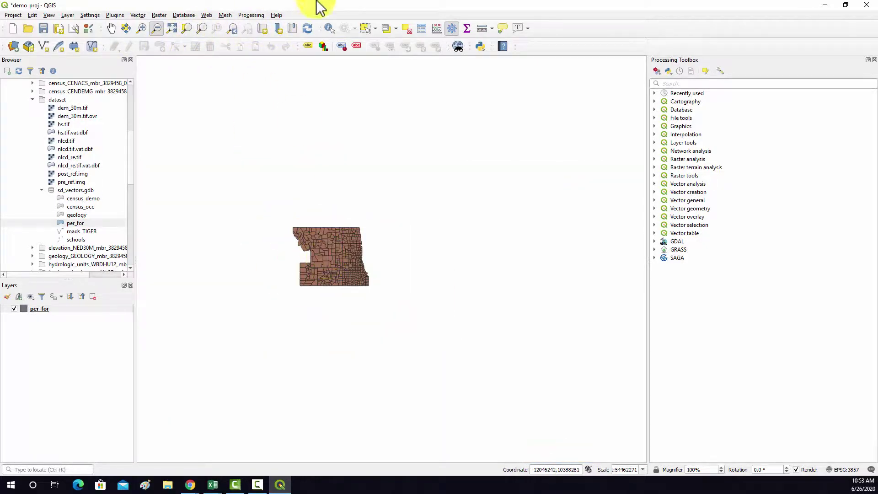
{"action": "left_click", "coordinate": [365, 28]}
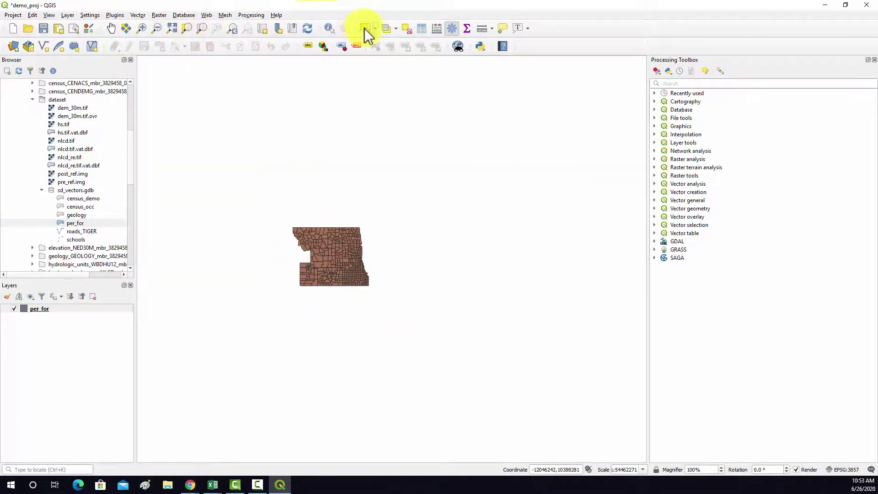
{"action": "left_click_drag", "start_coordinate": [327, 242], "coordinate": [340, 257]}
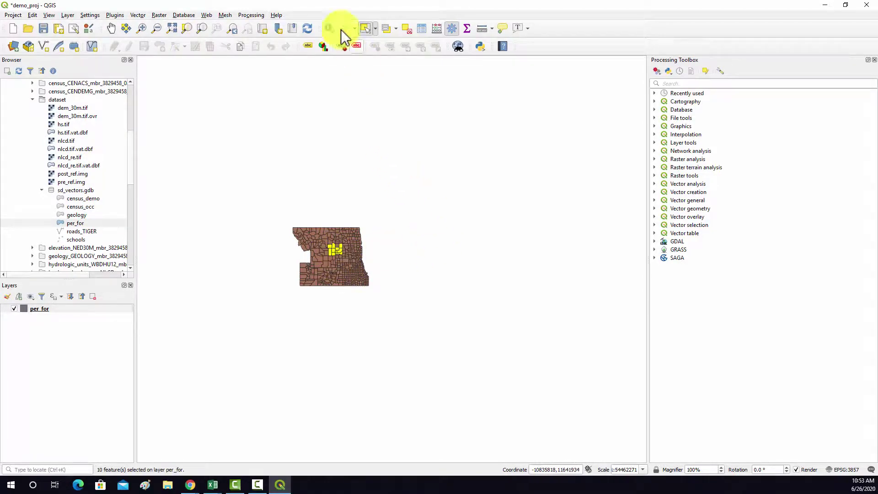
{"action": "left_click", "coordinate": [186, 28]}
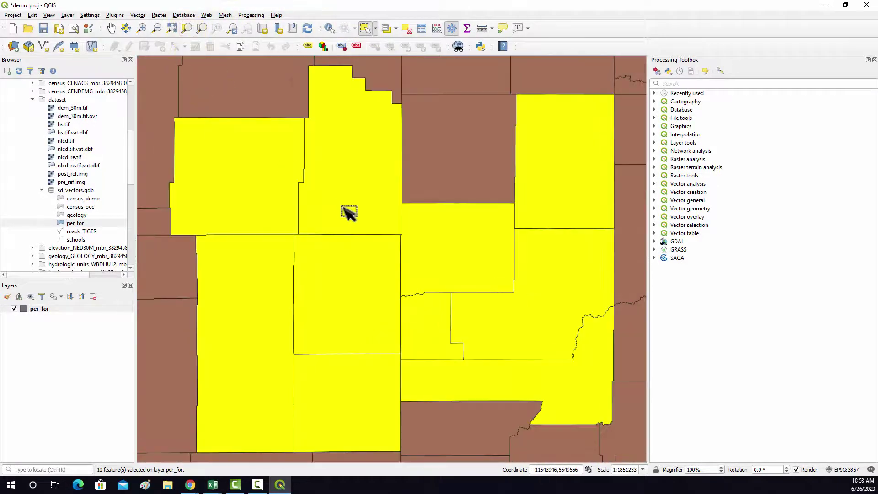
{"action": "left_click", "coordinate": [202, 28]}
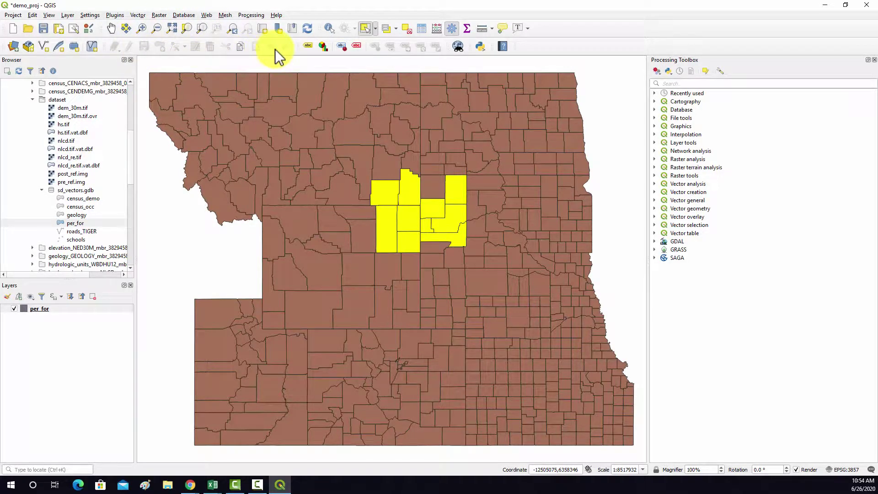
{"action": "left_click_drag", "start_coordinate": [493, 47], "coordinate": [472, 61]}
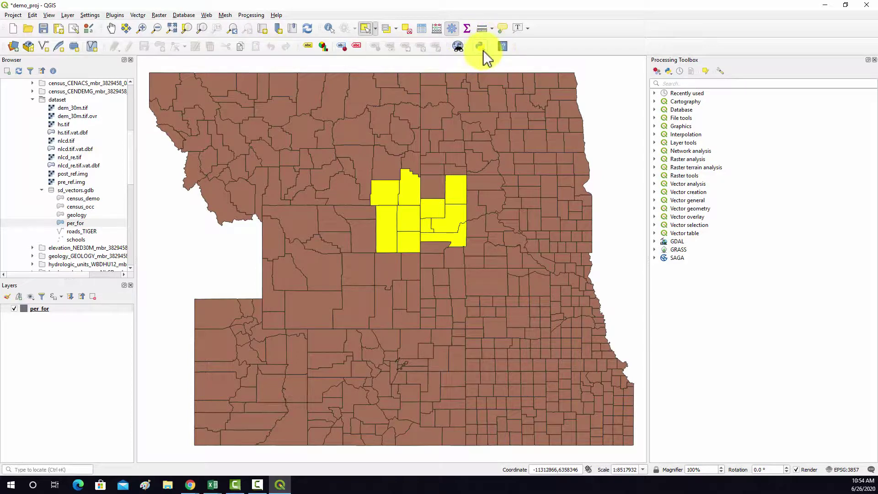
{"action": "left_click", "coordinate": [483, 51]}
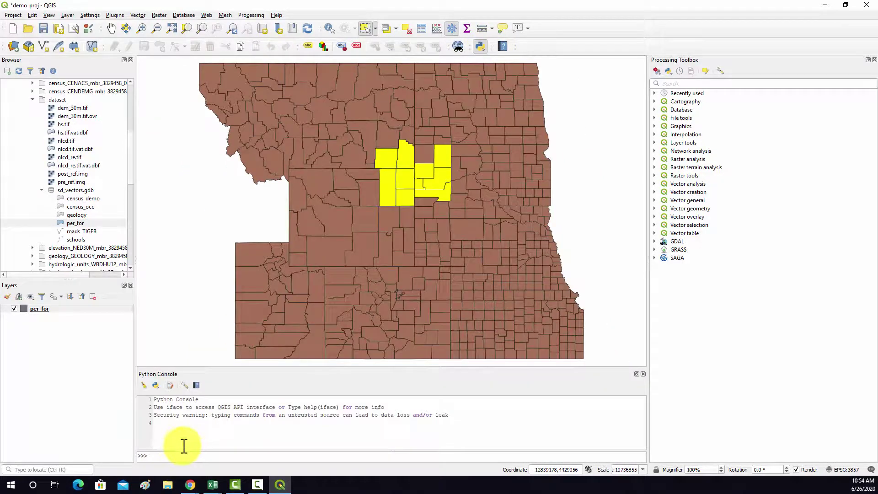
{"action": "left_click_drag", "start_coordinate": [525, 338], "coordinate": [643, 381]}
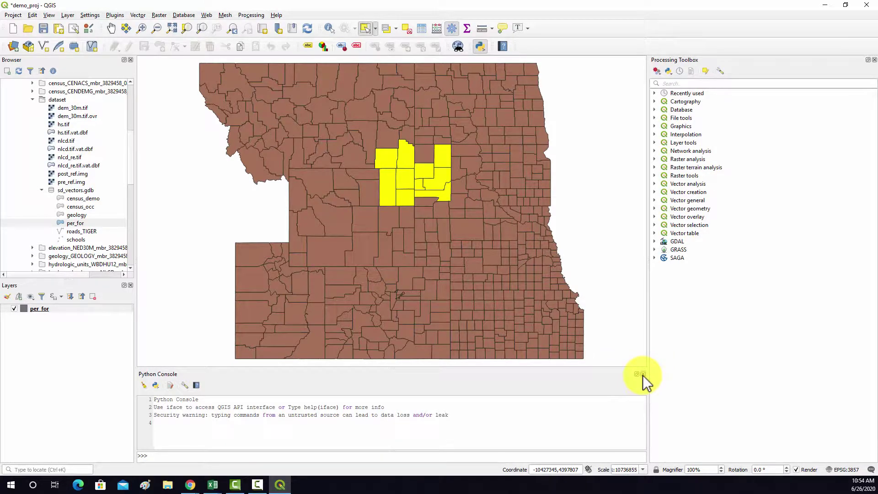
{"action": "left_click", "coordinate": [642, 374]}
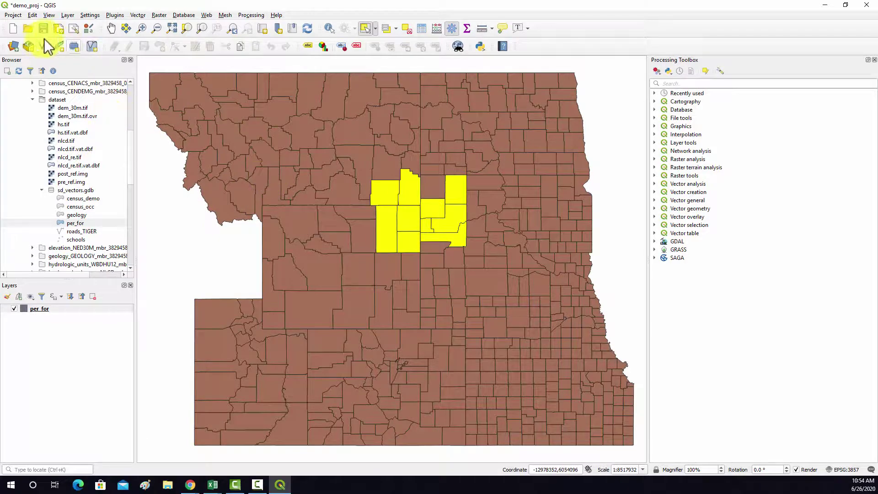
Deselect the ten highlighted counties by clicking empty map space
{"action": "left_click", "coordinate": [611, 111]}
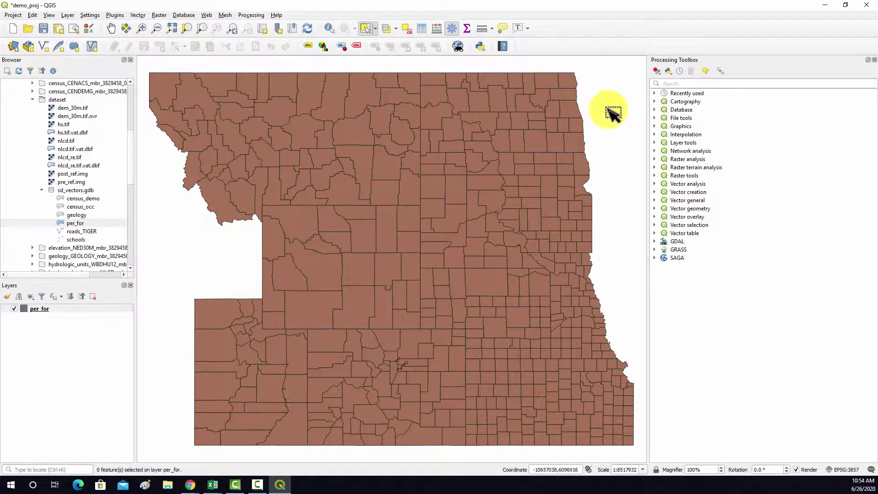